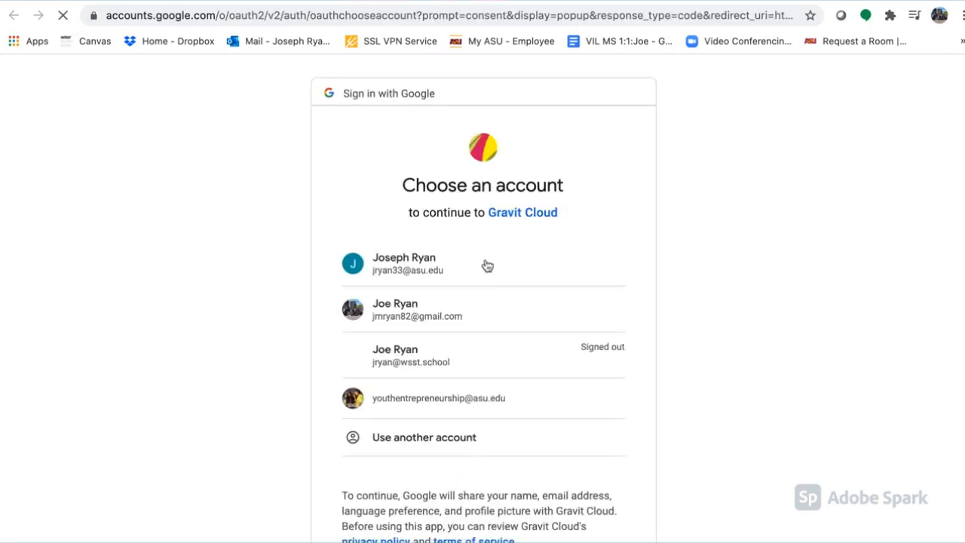
Sign in to Gravit Cloud with the first listed Google account and create a US-Letter Portrait (8.5x11 in) design.
click(475, 262)
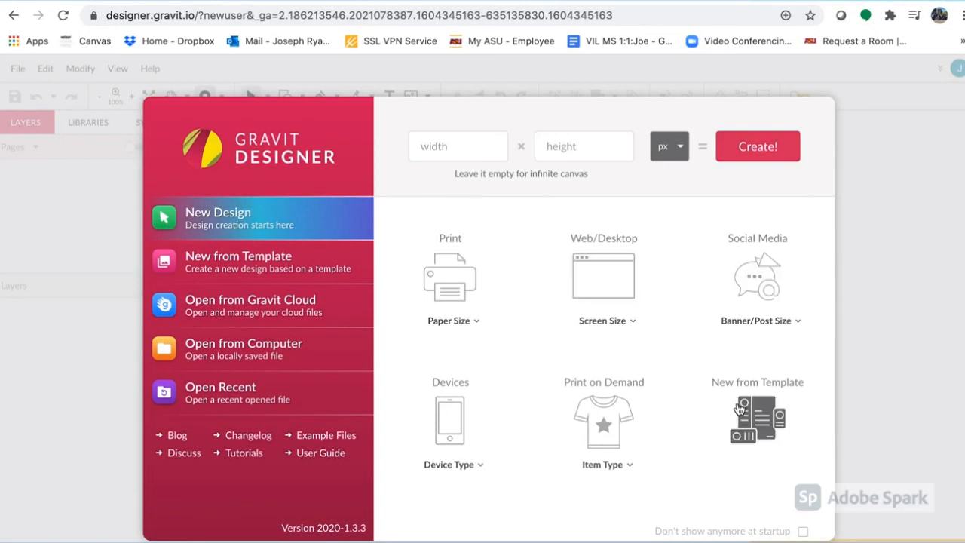
click(452, 321)
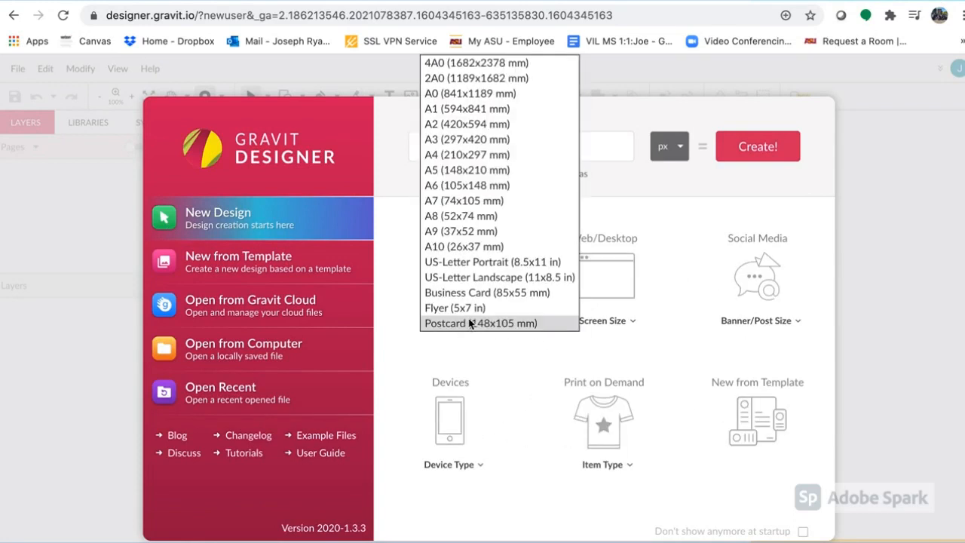
click(478, 263)
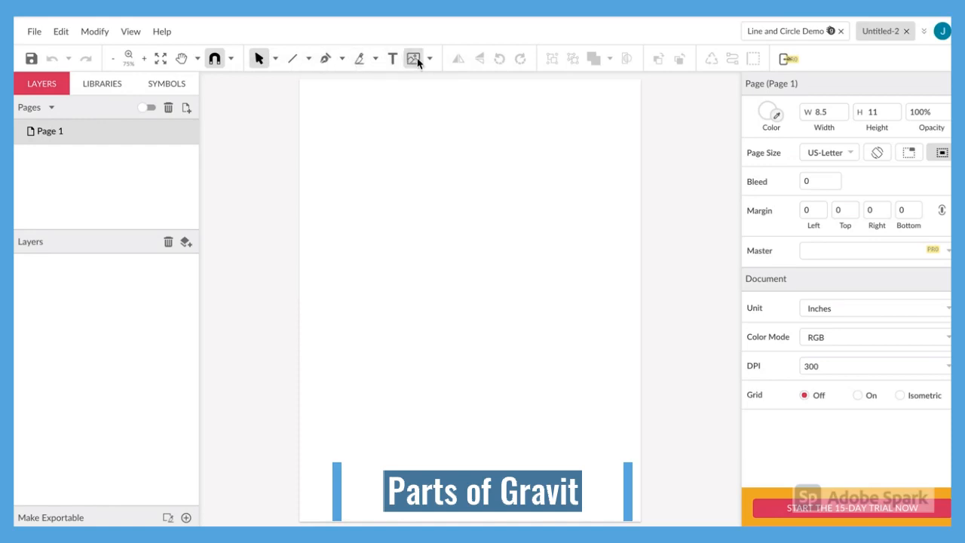
Draw an ellipse about 2.5 in wide and 2.1 in high in the upper-left part of the page.
click(309, 58)
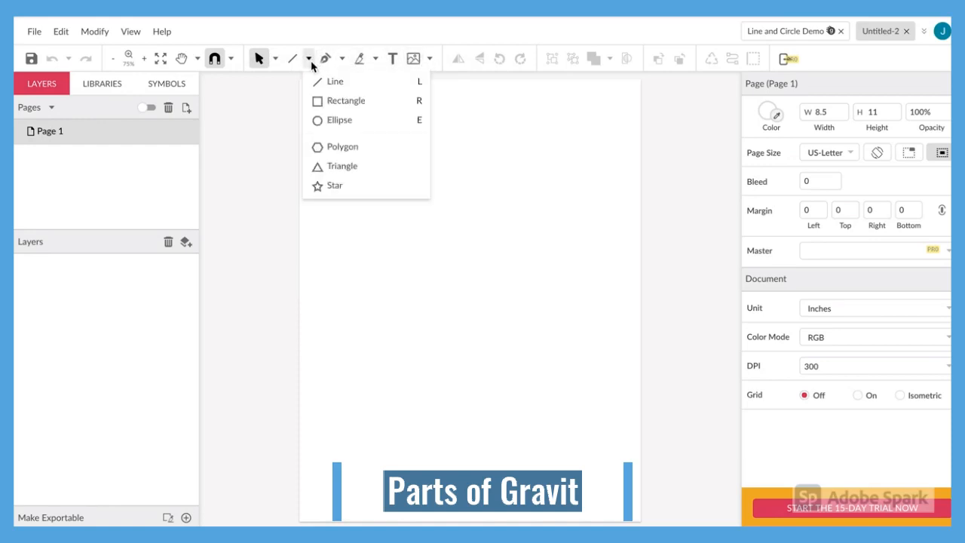
click(327, 122)
drag(326, 126, 425, 212)
click(465, 208)
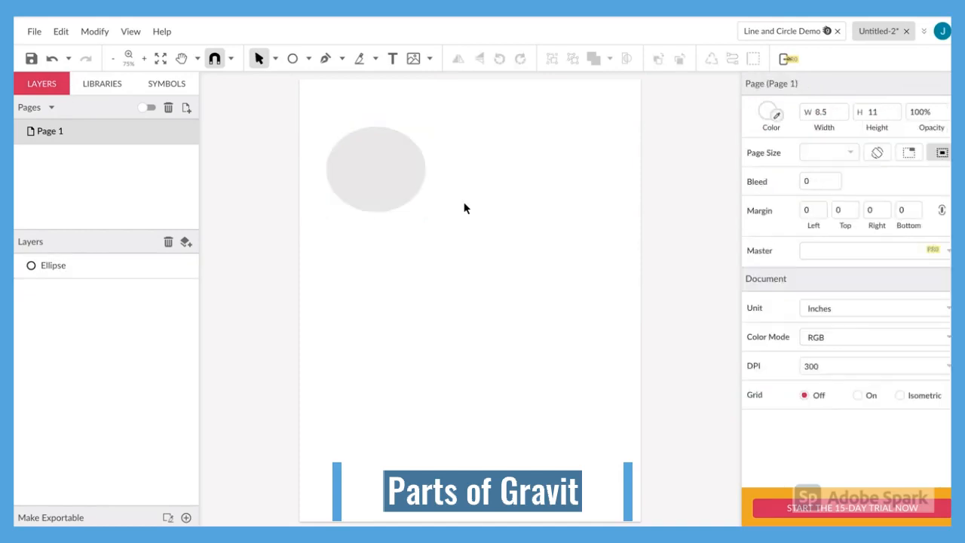
Draw a slanted straight line to the right of the ellipse, spanning about 1.4 in across and 3.1 in down.
click(309, 59)
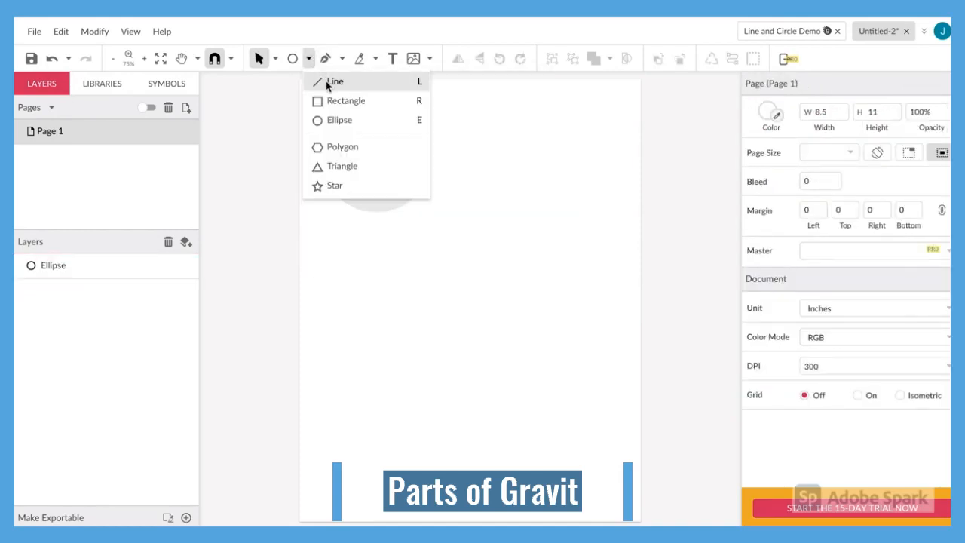
click(332, 82)
mouse_move(524, 133)
mouse_down()
mouse_move(487, 237)
mouse_move(469, 260)
mouse_up()
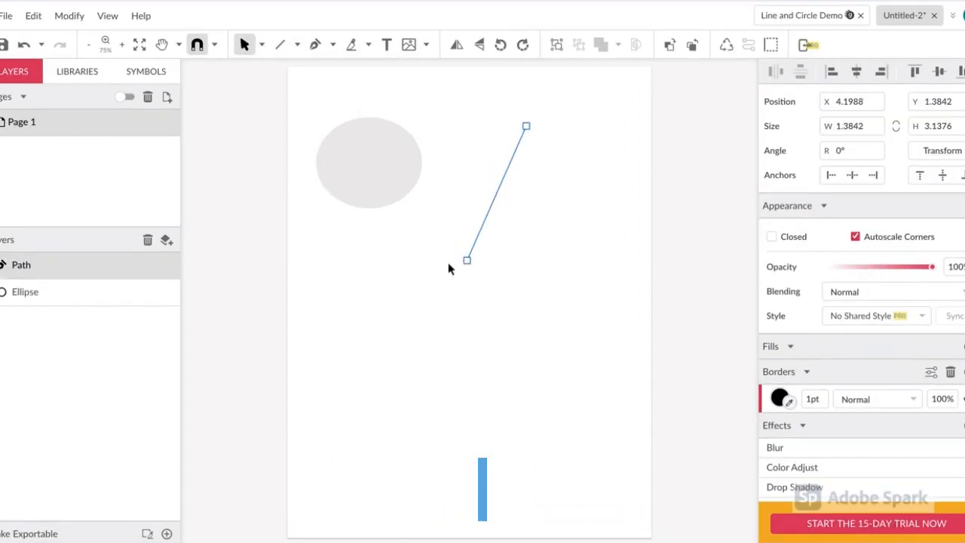
click(374, 252)
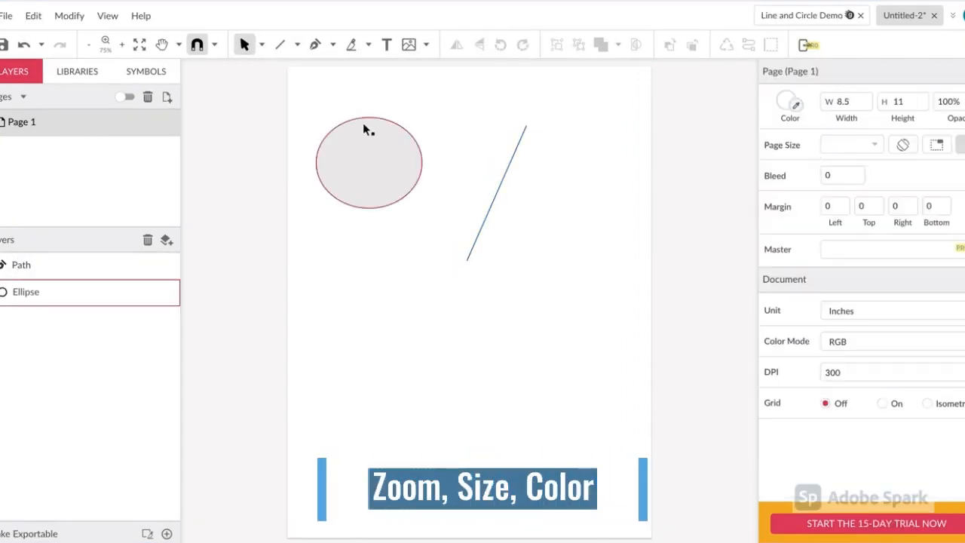
Flatten the ellipse from its upper edge to about 1.5 in high and rotate it to about 46.5°.
scroll(404, 105, up, 5)
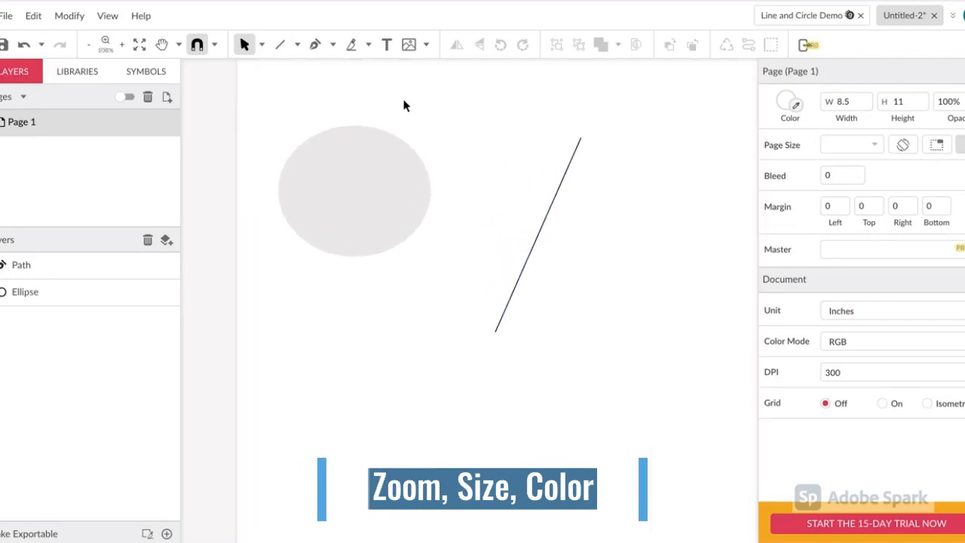
scroll(420, 182, left, 2)
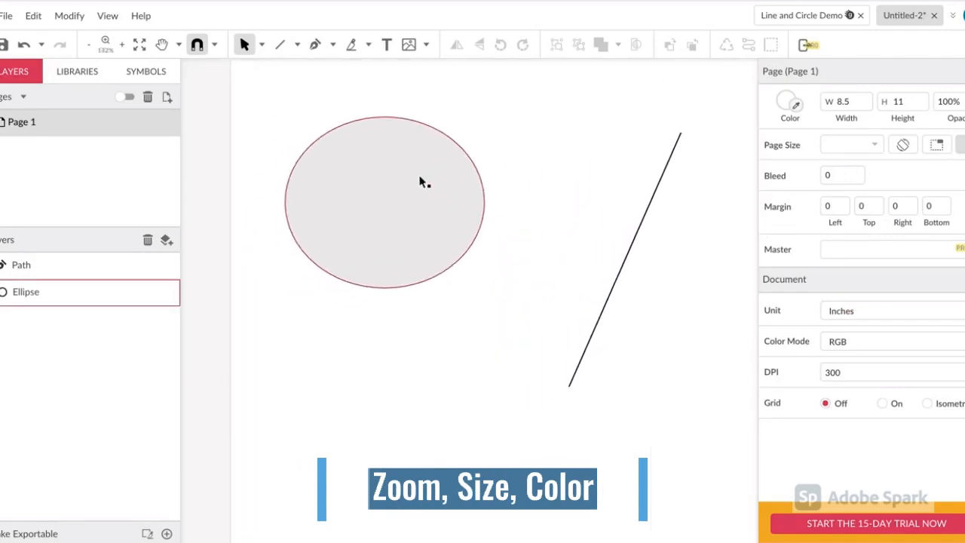
click(420, 182)
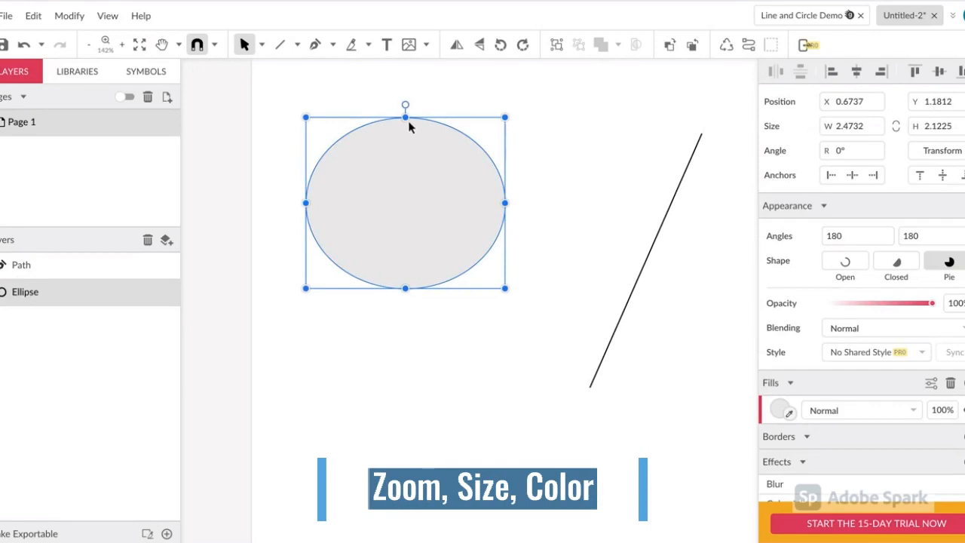
drag(407, 128, 406, 164)
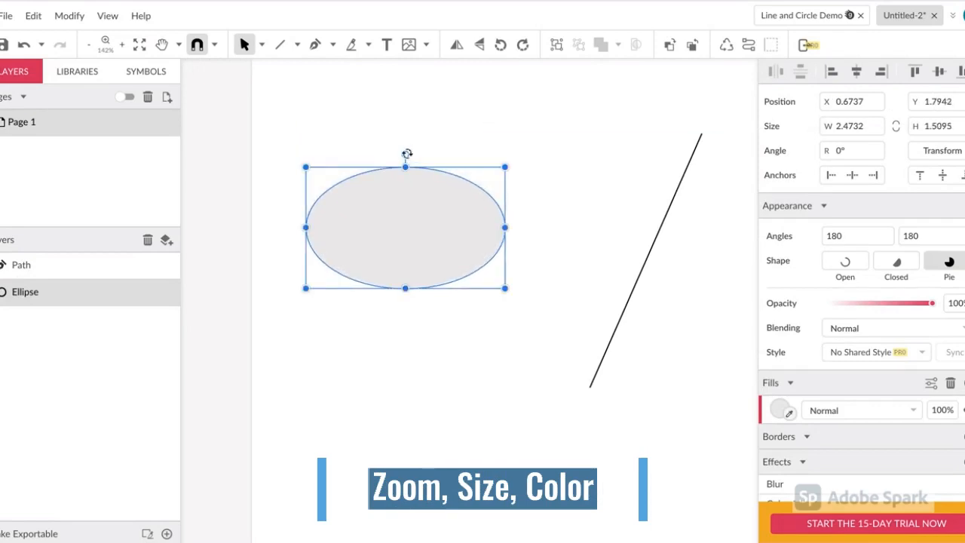
drag(407, 154, 353, 179)
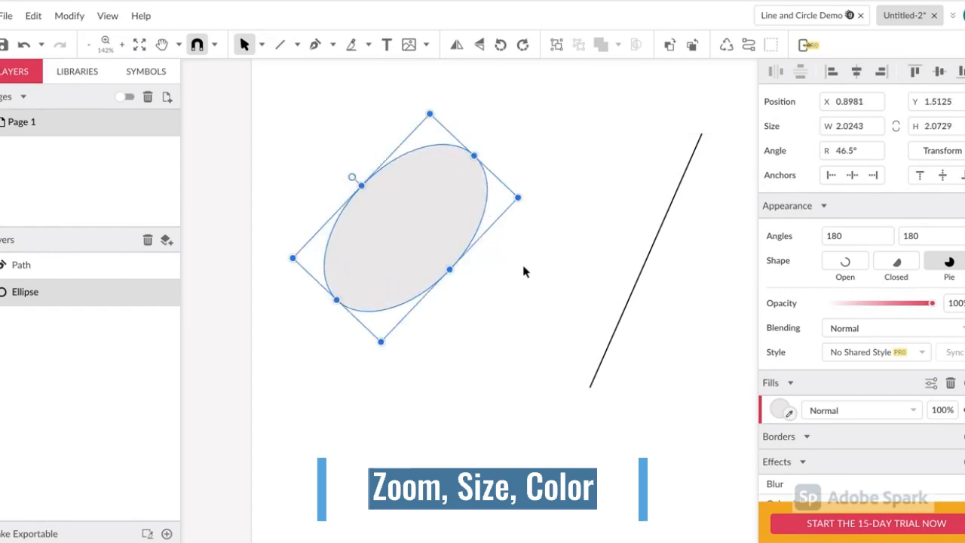
Fill the rotated ellipse with a muted red, about #C13333.
click(776, 409)
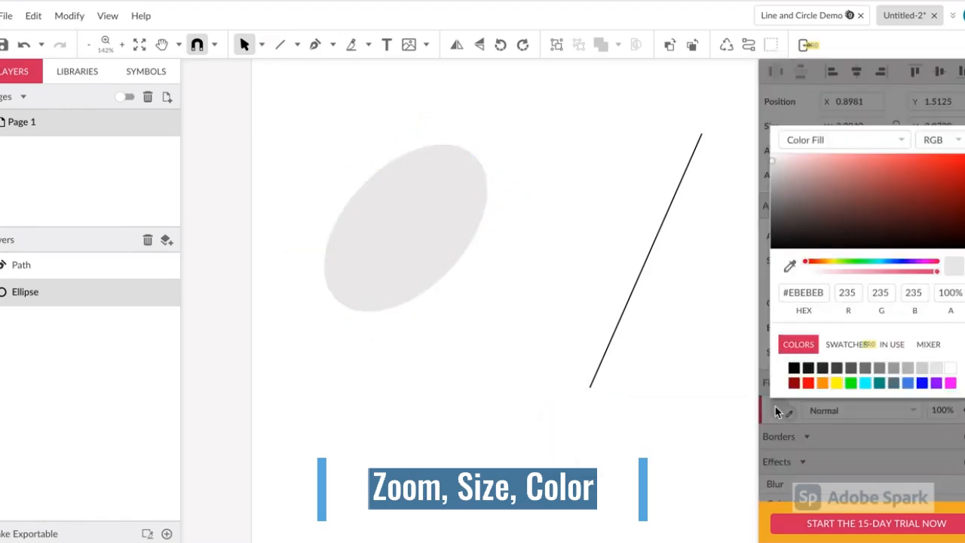
click(808, 383)
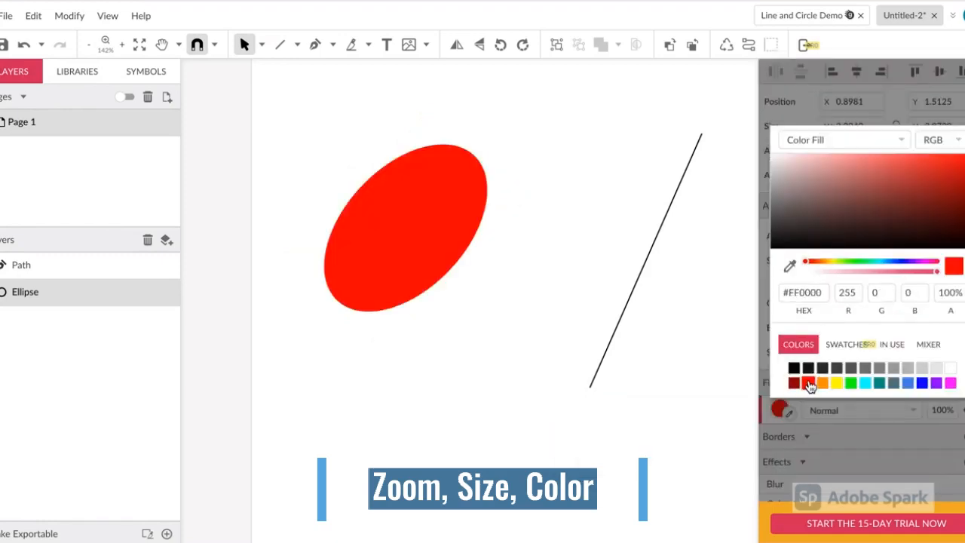
mouse_move(918, 190)
mouse_down()
mouse_move(847, 188)
mouse_move(912, 173)
mouse_move(924, 182)
mouse_up()
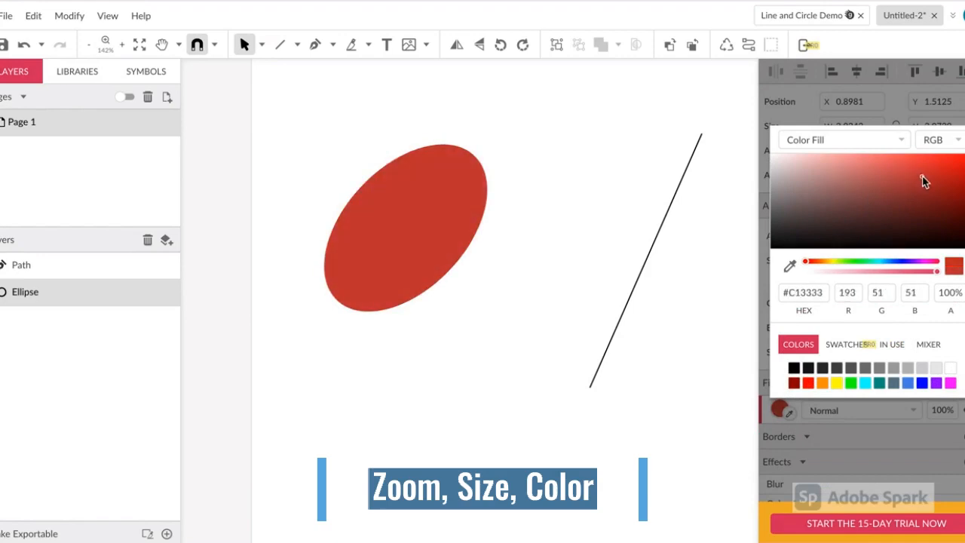
click(627, 222)
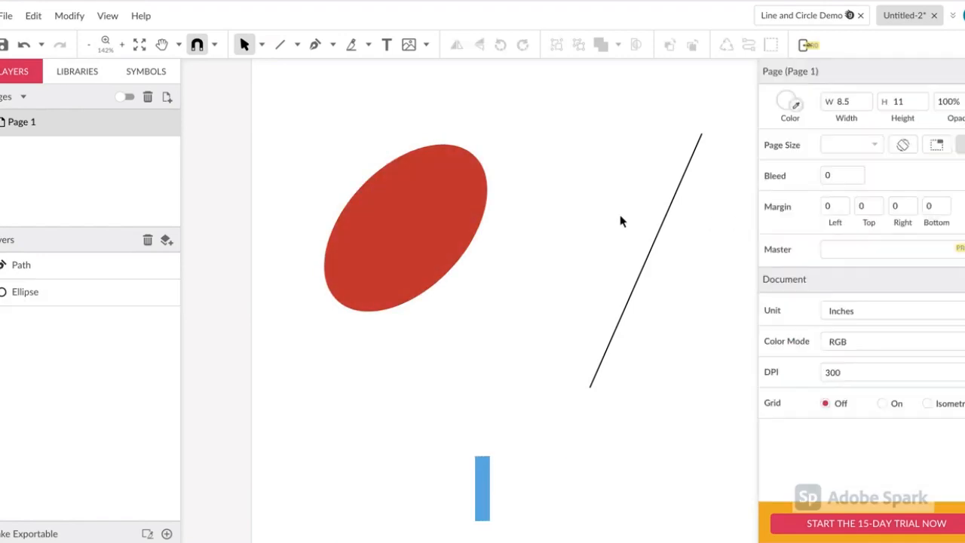
Set the line's border color to blue #0000FF.
click(658, 239)
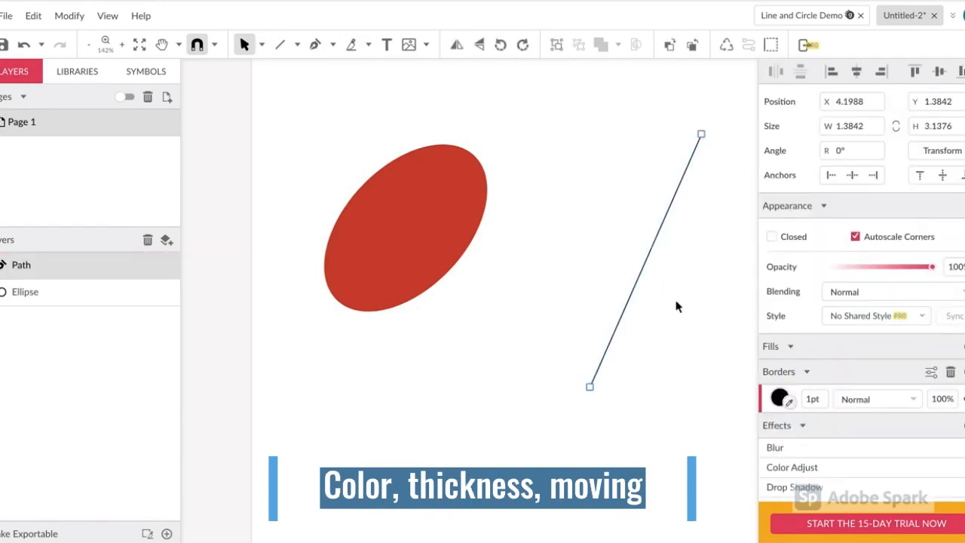
click(781, 399)
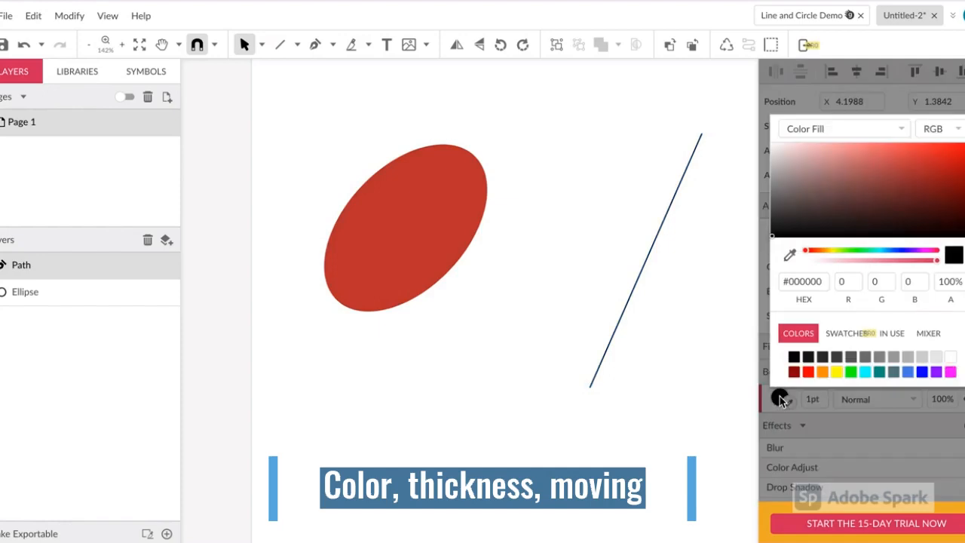
click(921, 372)
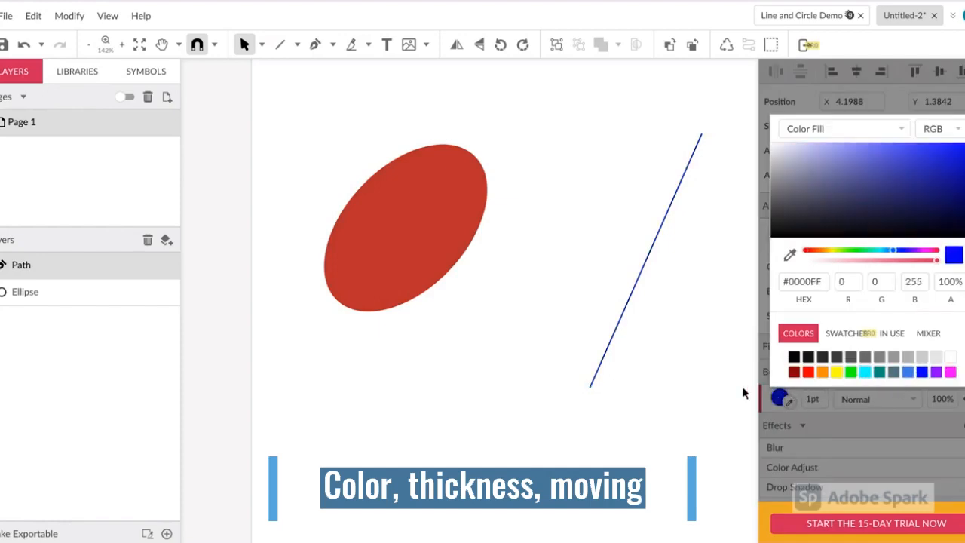
click(708, 398)
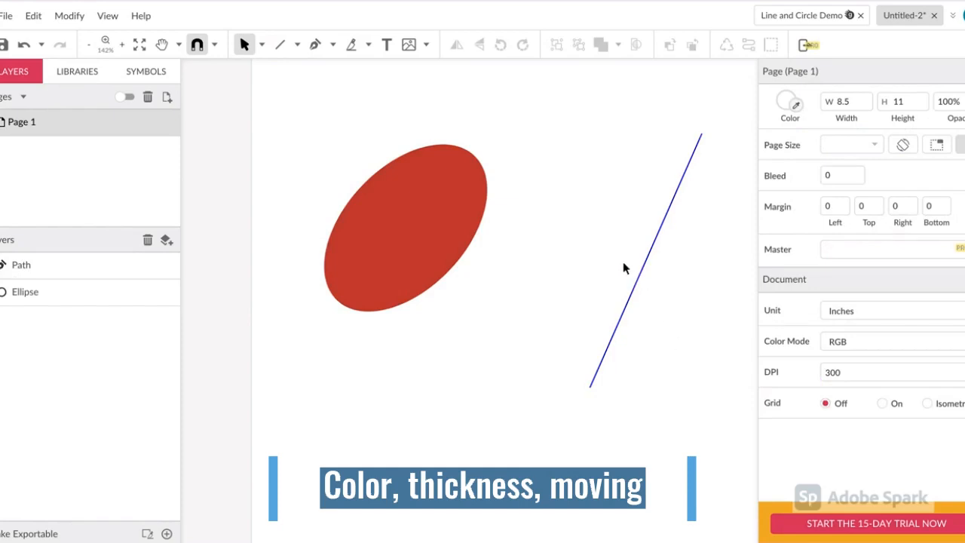
Set the blue line's border thickness to 4 pt.
click(640, 279)
click(807, 397)
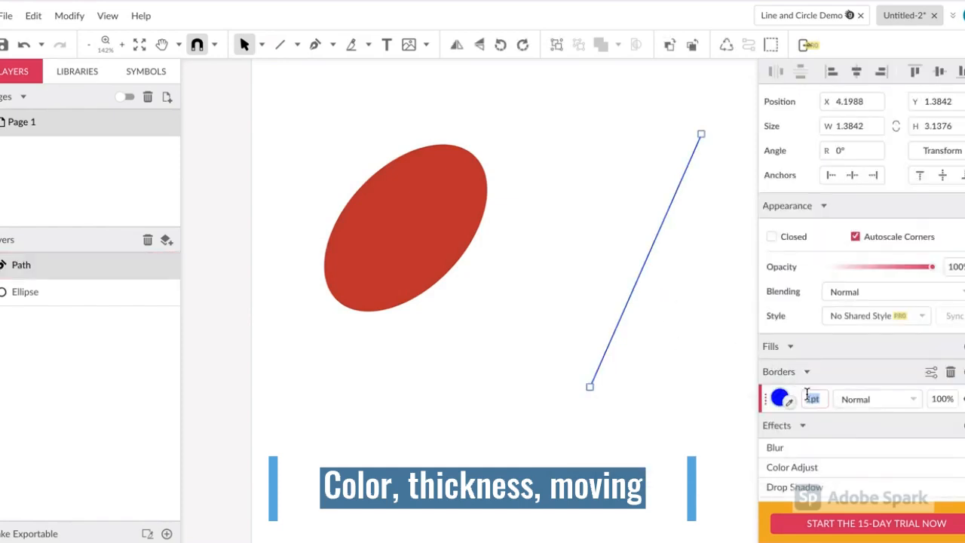
text(4)
key(Return)
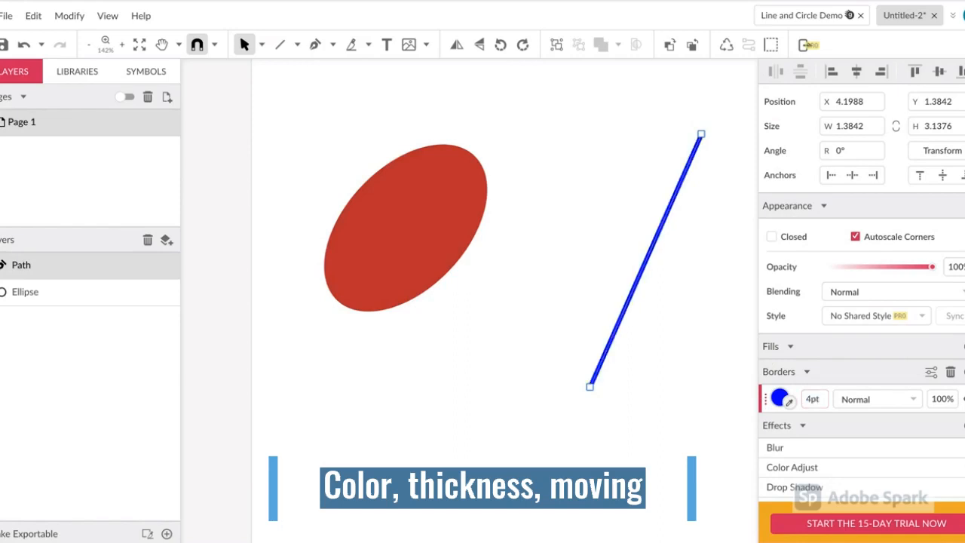
click(517, 414)
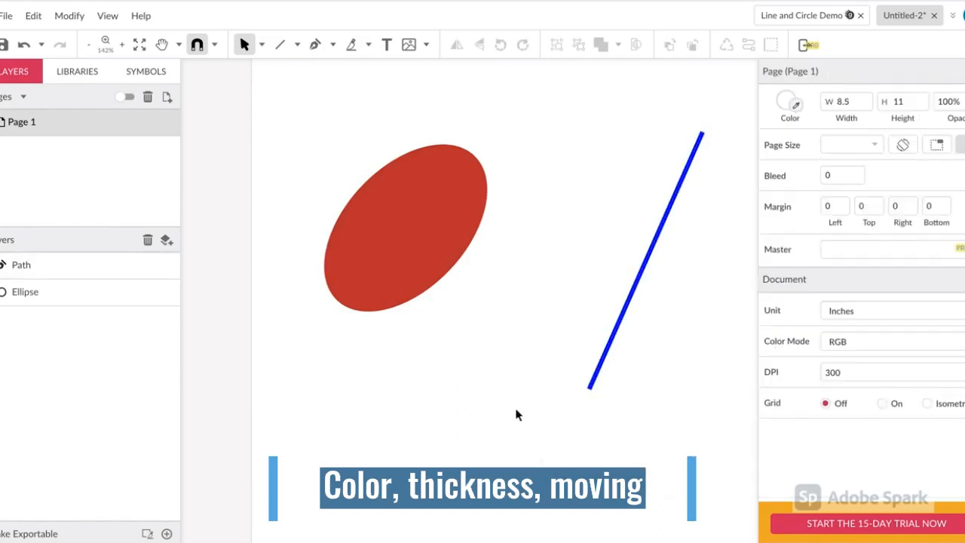
Move the line's lower endpoint below and left of the ellipse, to about X 1.4, Y 4.2 in.
click(626, 316)
drag(591, 388, 457, 321)
drag(550, 252, 459, 294)
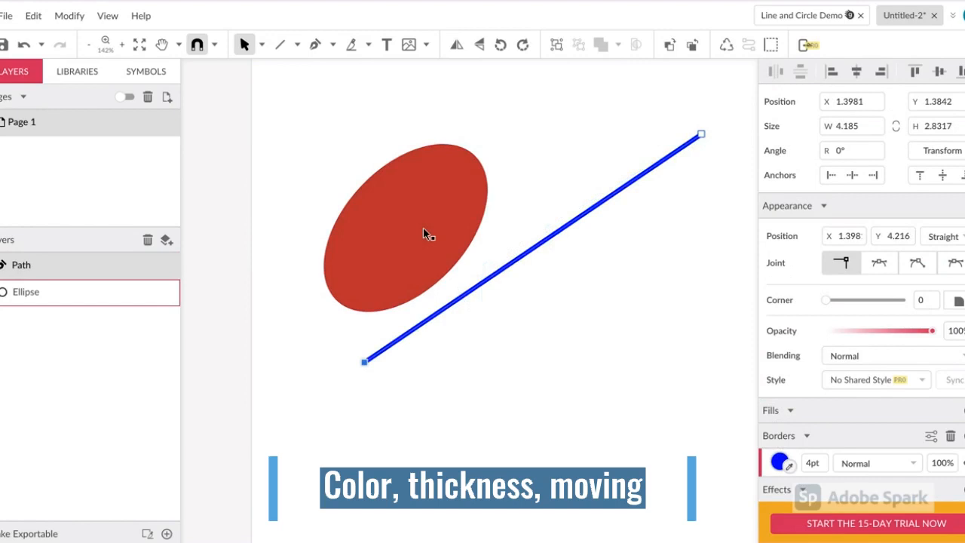
Move the red ellipse onto the middle of the blue line, to about X 2.4, Y 1.9 in.
click(426, 234)
drag(426, 235, 543, 264)
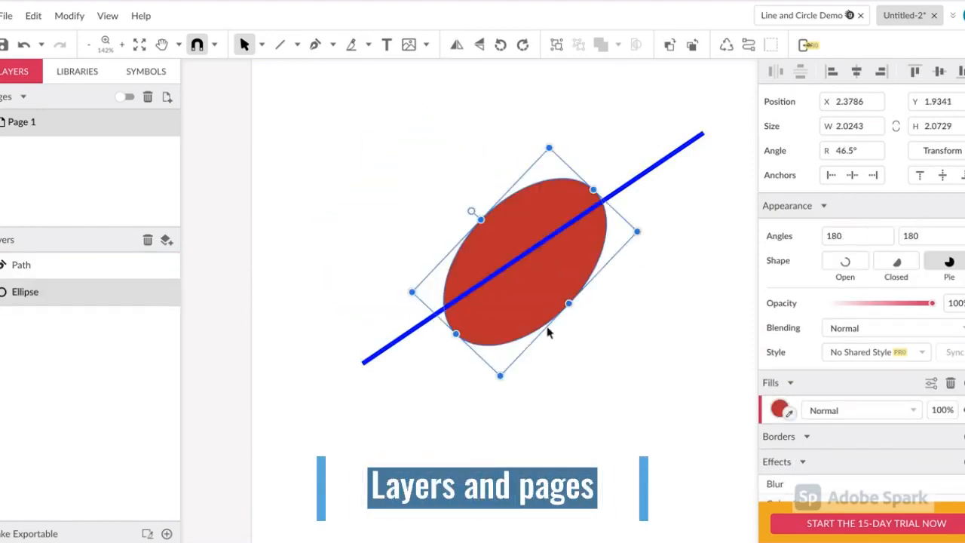
click(575, 370)
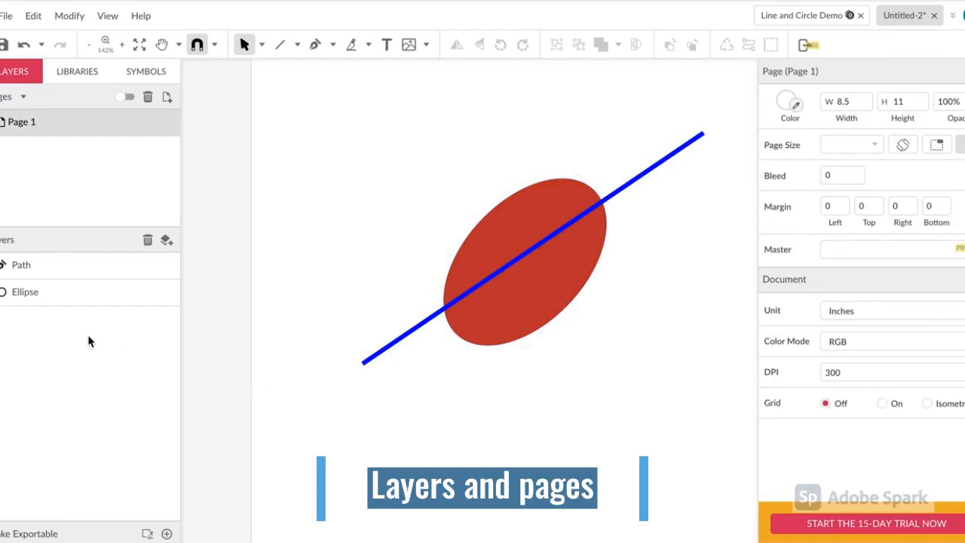
Reorder the layers so that the ellipse lies above the line's path.
click(22, 273)
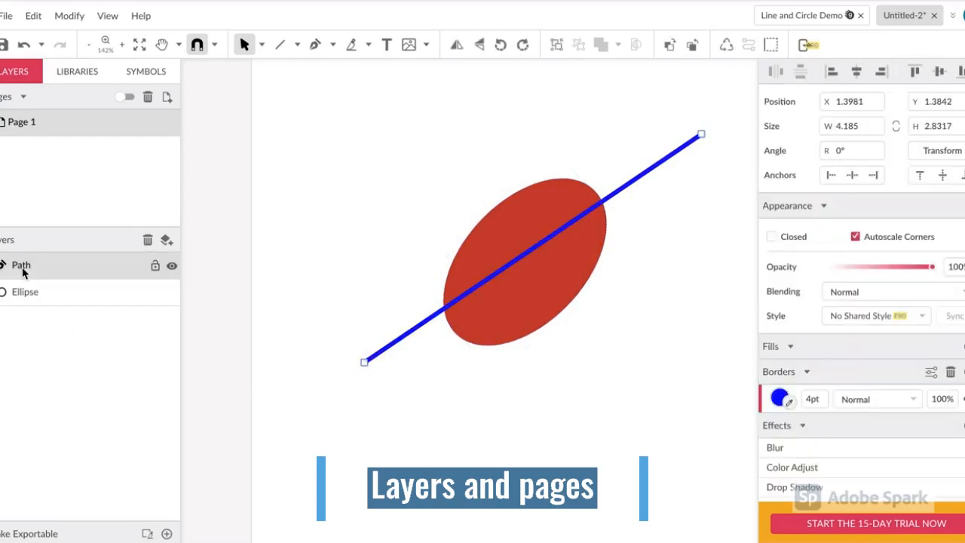
click(31, 295)
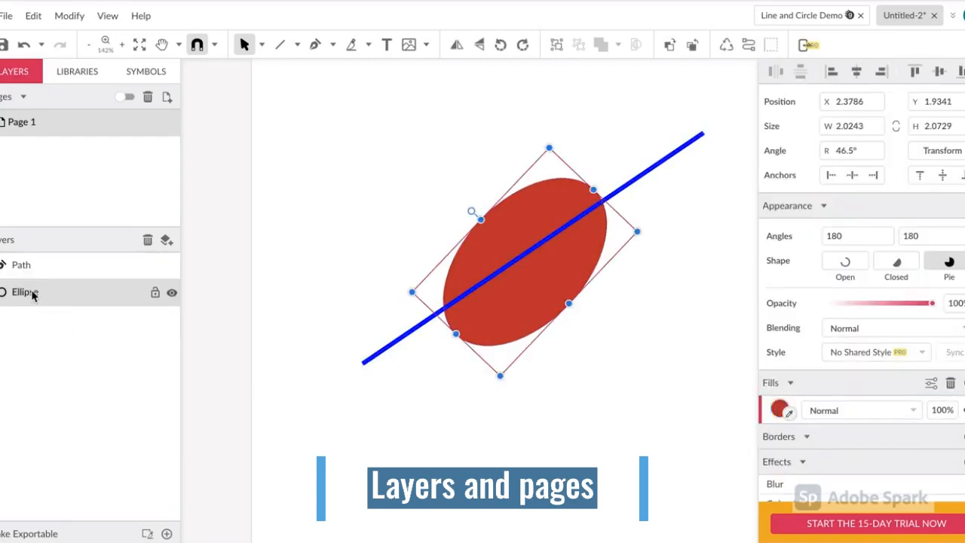
drag(32, 296, 30, 269)
click(286, 323)
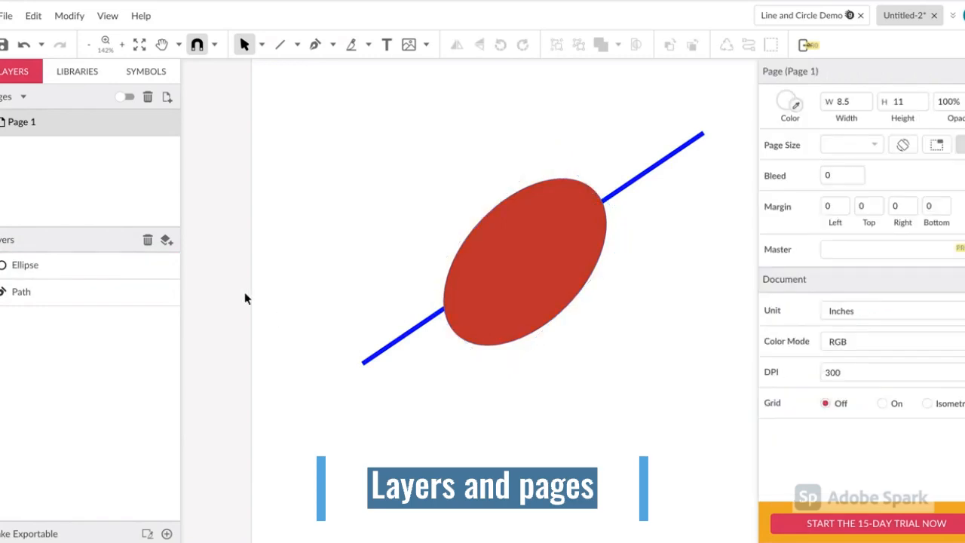
Rename Page 1 as "Circle and Line 1".
double_click(16, 124)
text(Circle and Line)
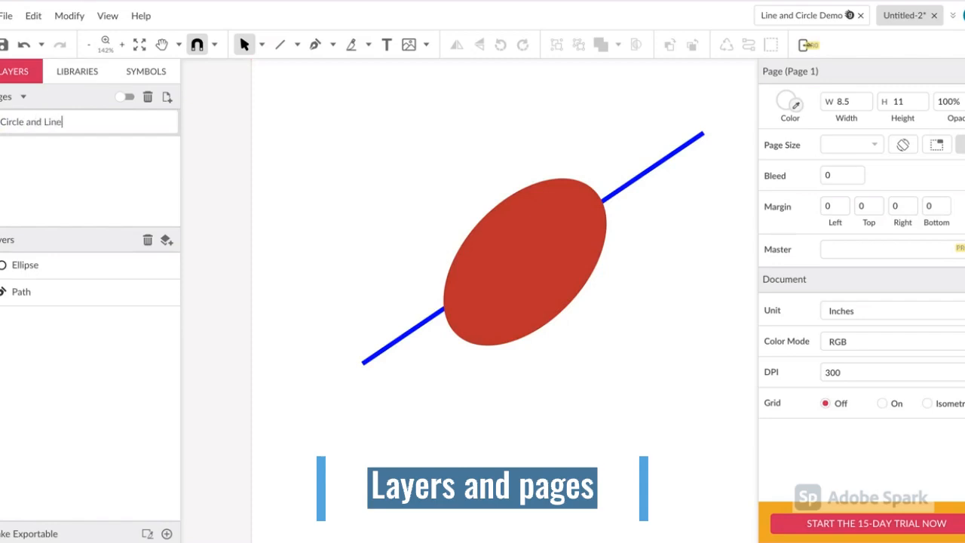
text( 1)
key(Return)
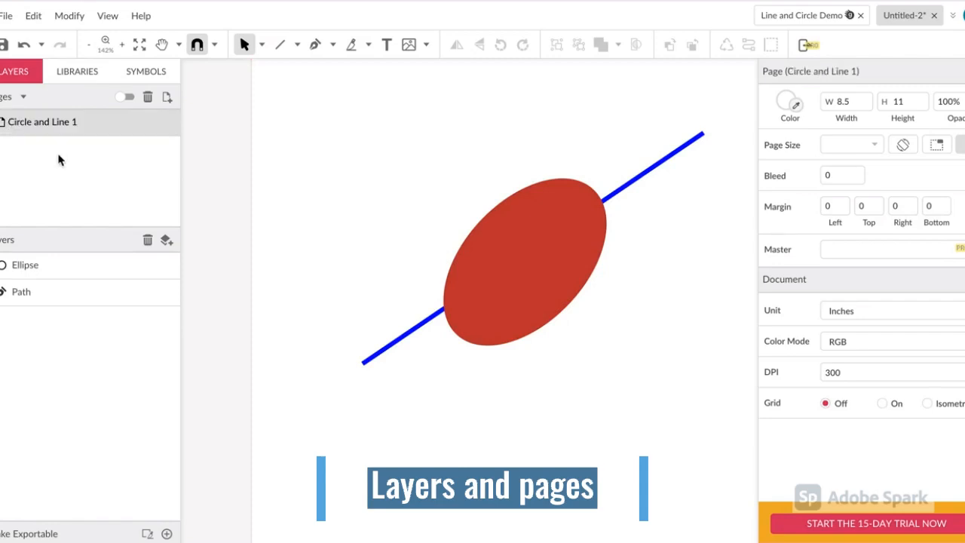
Add a second page to the document and name it "Blank Page".
click(166, 97)
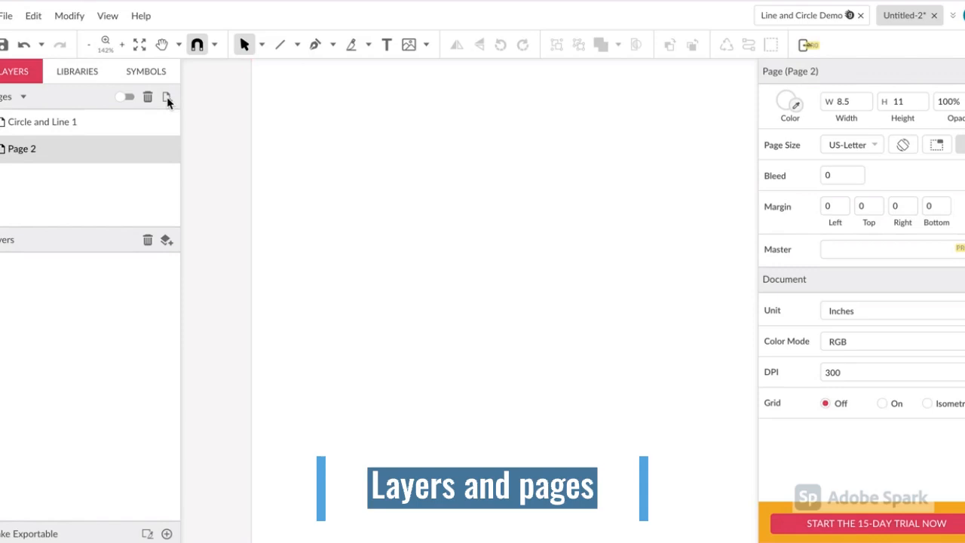
double_click(28, 150)
text(Blank Page)
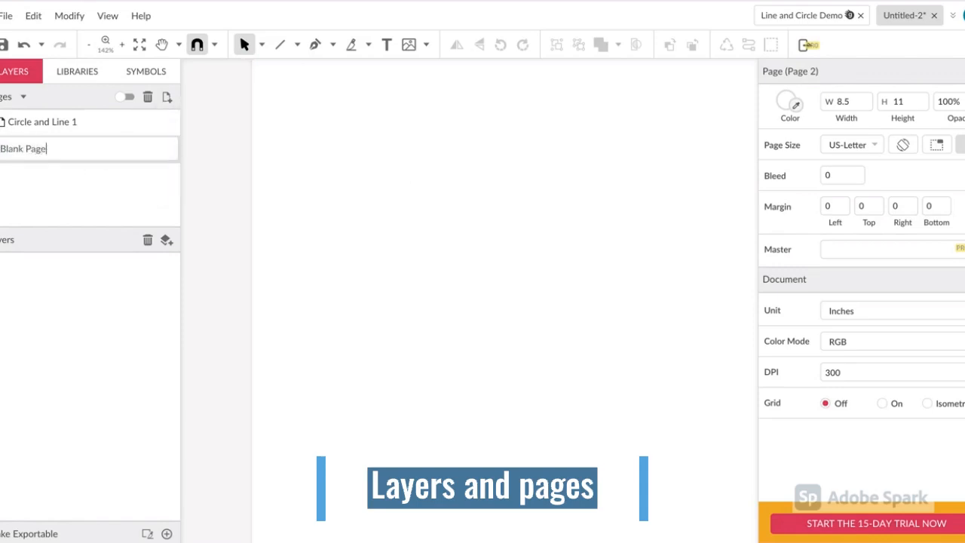
key(Return)
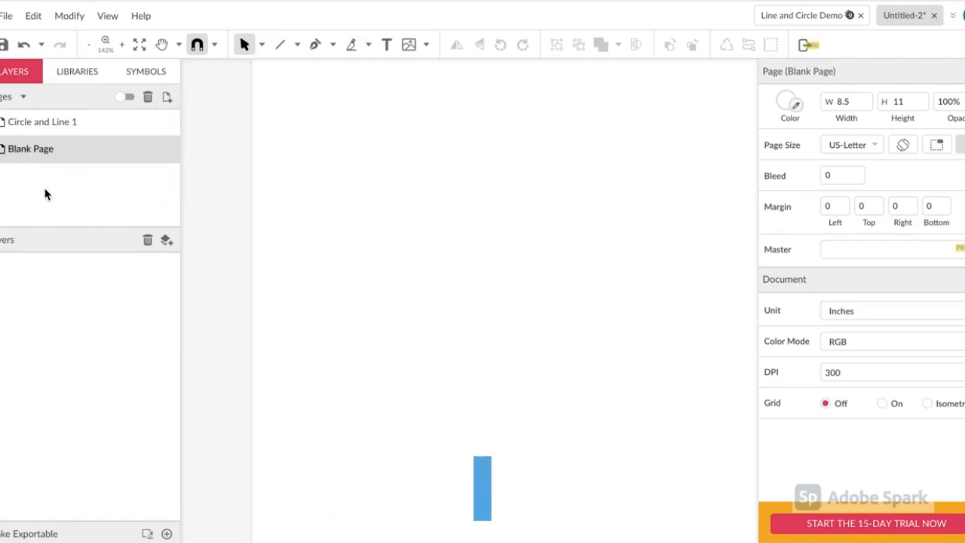
Switch back to the "Circle and Line 1" page so that the ellipse and line drawing is shown.
click(56, 128)
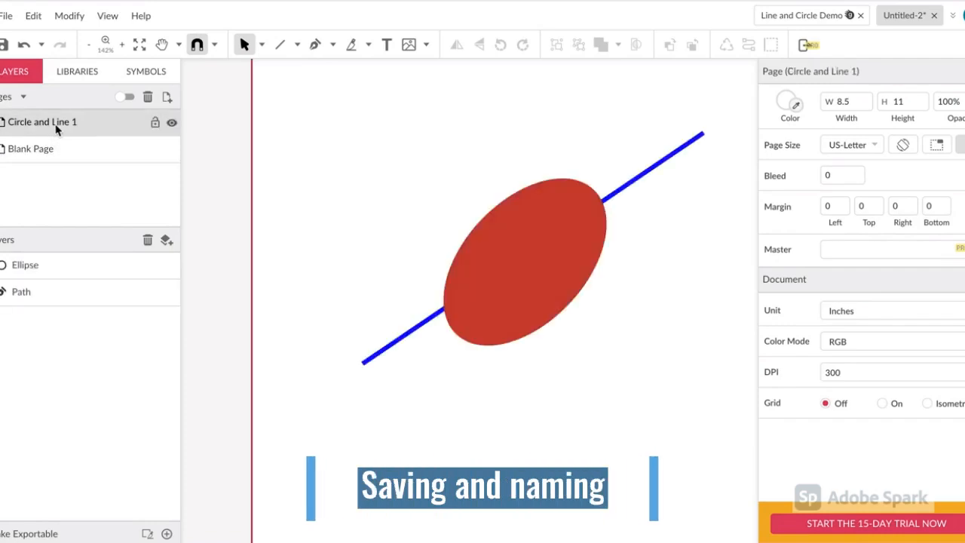
scroll(409, 196, down, 4)
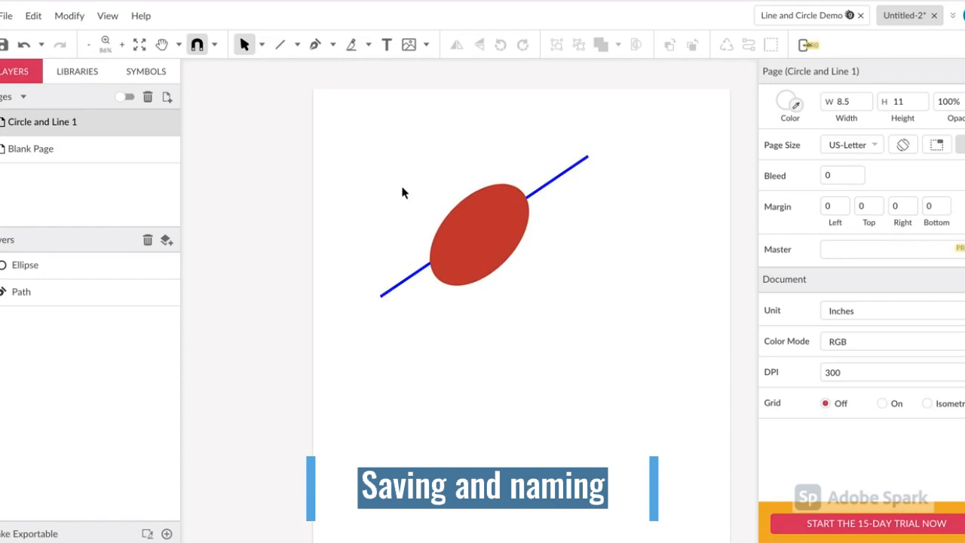
scroll(402, 193, down, 1)
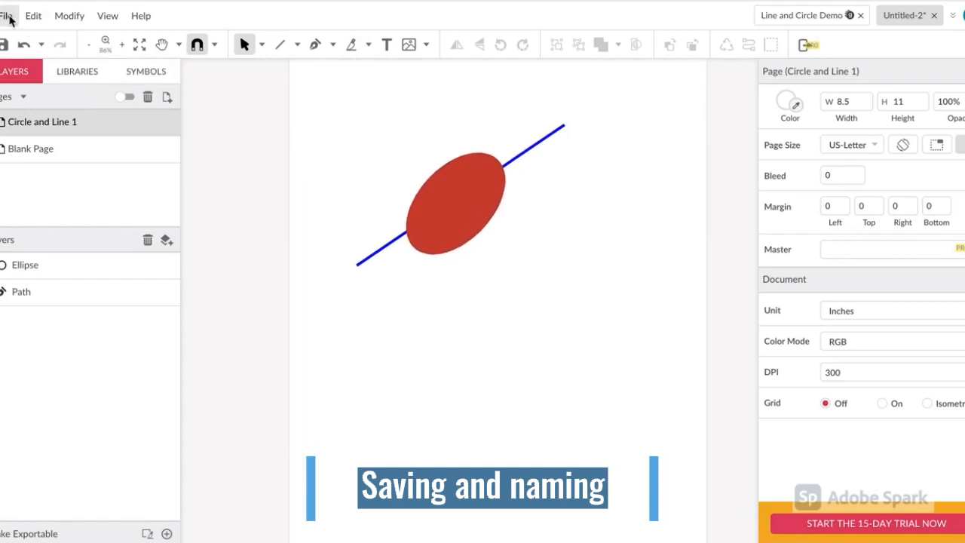
Save the design to My Cloud under the name "Circle and Line Project 1".
click(7, 16)
mouse_move(53, 154)
click(27, 181)
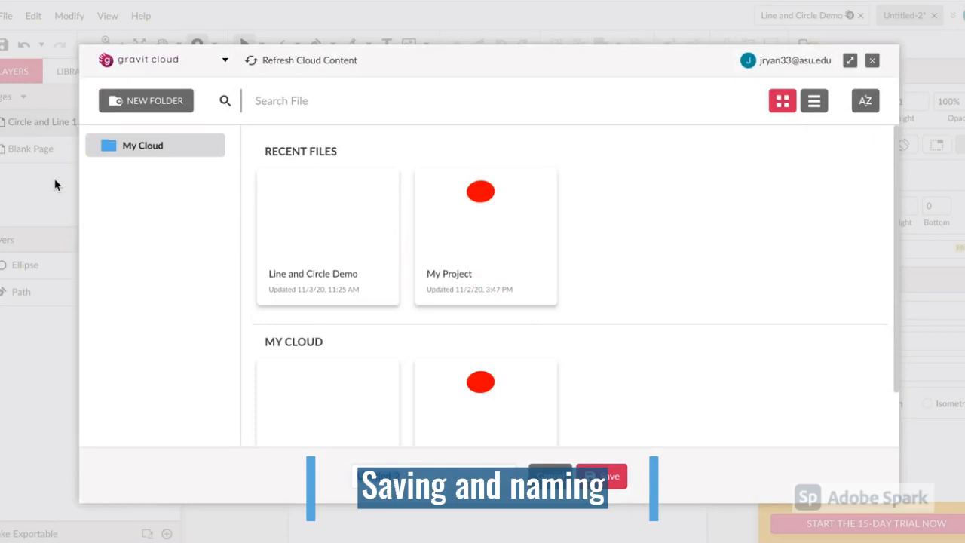
key(BackSpace)
key(BackSpace)
key(BackSpace)
key(BackSpace)
key(BackSpace)
key(BackSpace)
key(BackSpace)
click(611, 478)
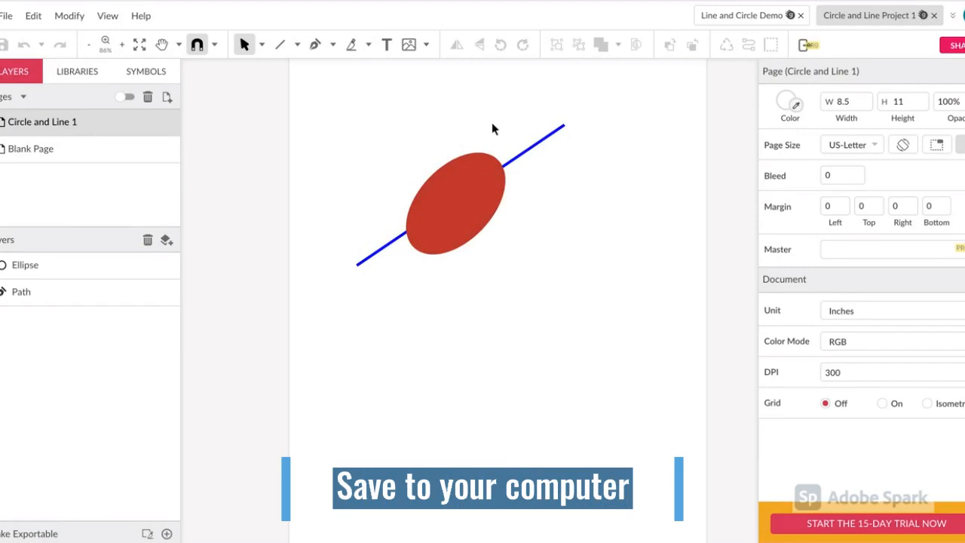
Download a copy of the Circle and Line Project 1 design file to the computer.
click(5, 17)
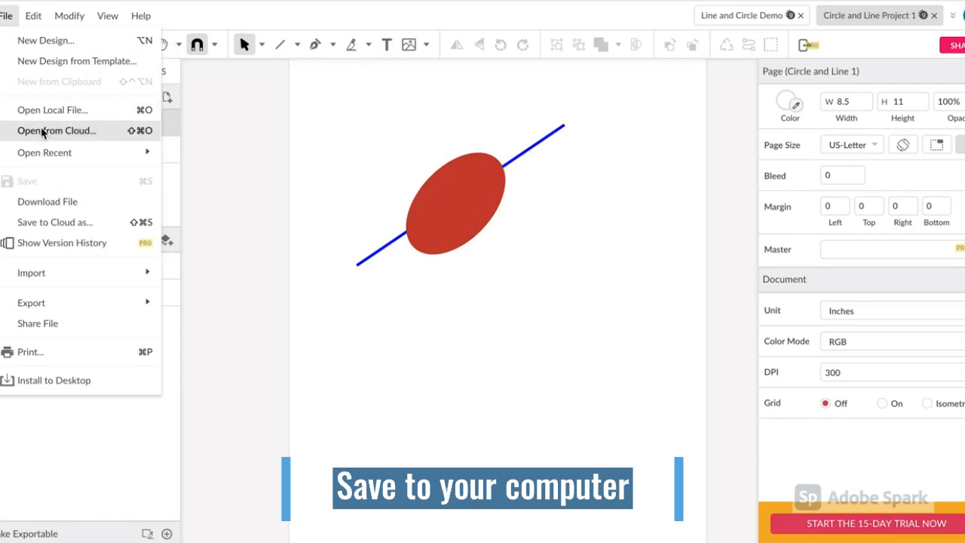
mouse_move(53, 160)
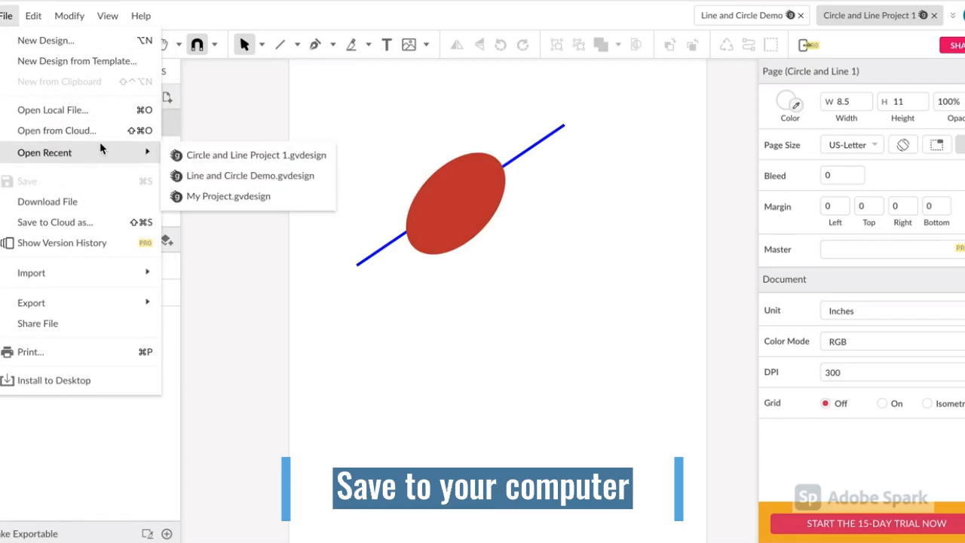
click(80, 202)
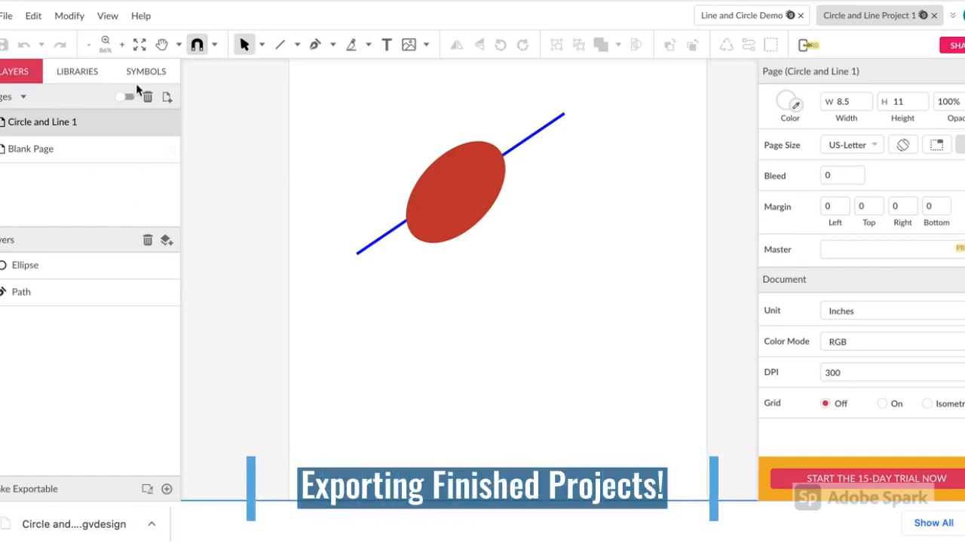
Export the ellipse and line design as a PNG image.
click(9, 17)
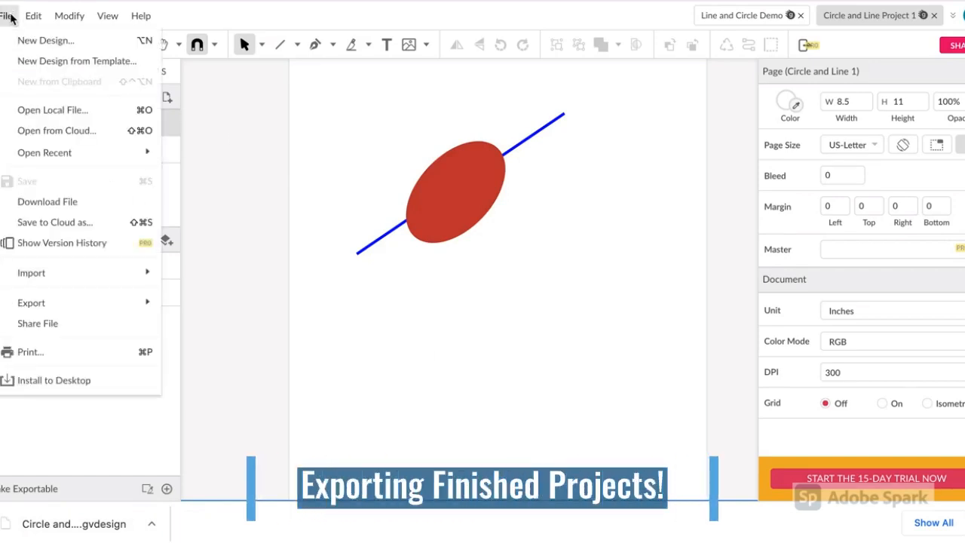
mouse_move(79, 309)
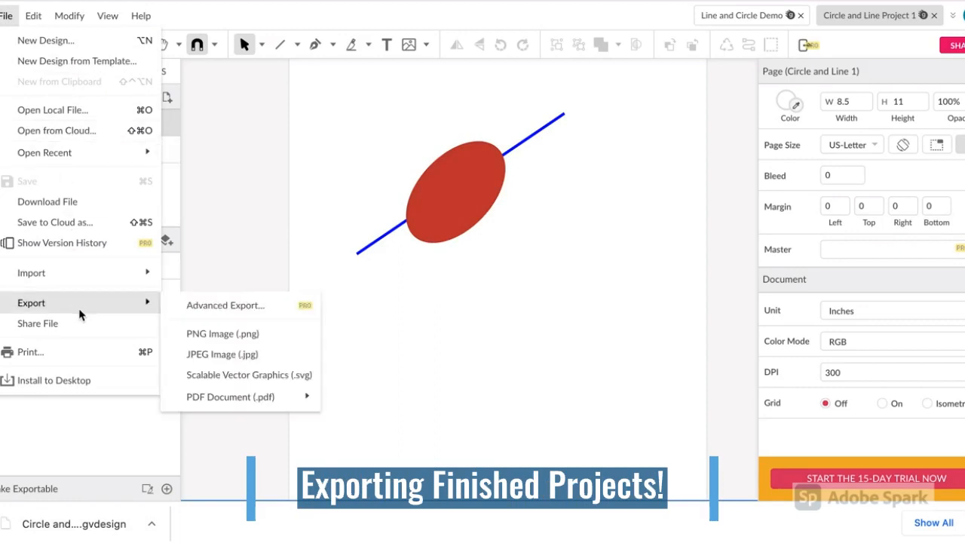
click(202, 335)
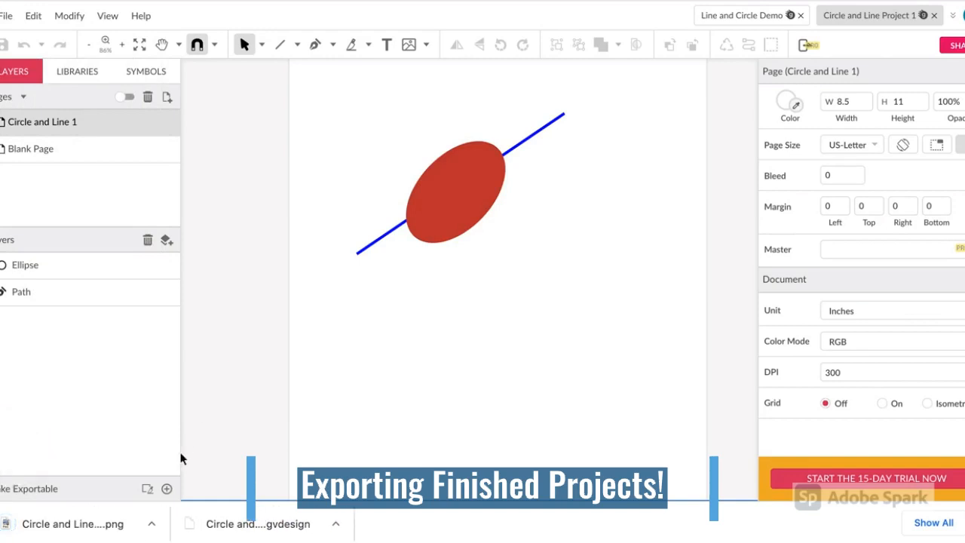
Show the exported PNG in Finder's Downloads folder and preview the image.
click(151, 524)
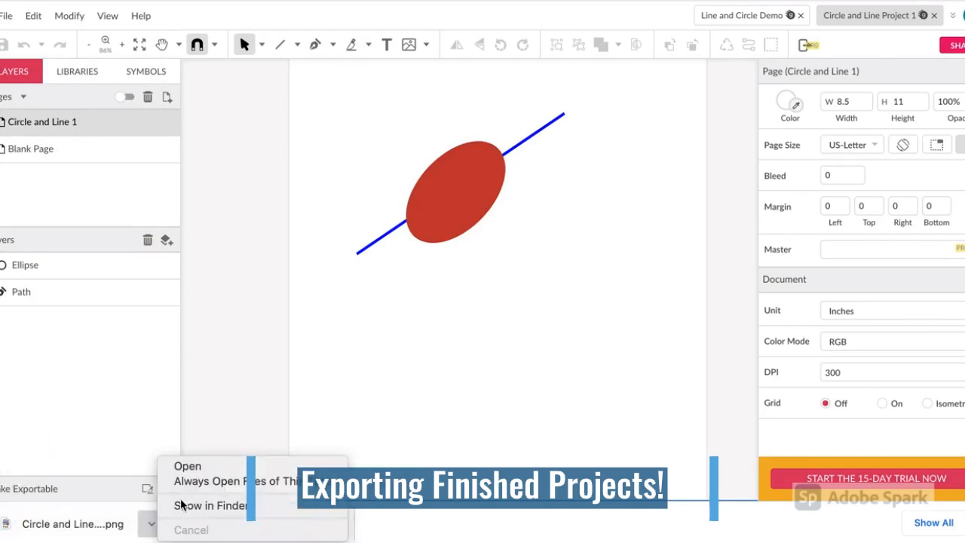
click(183, 506)
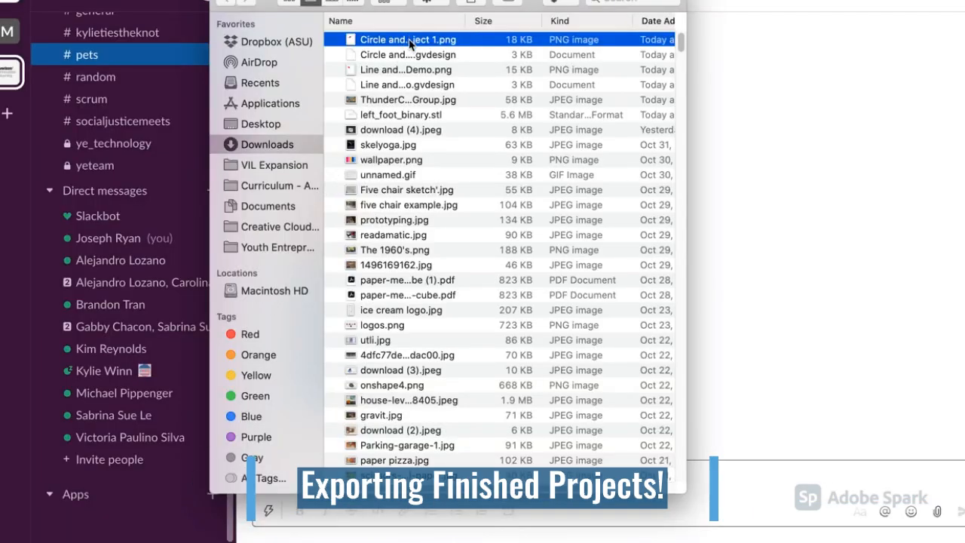
key(space)
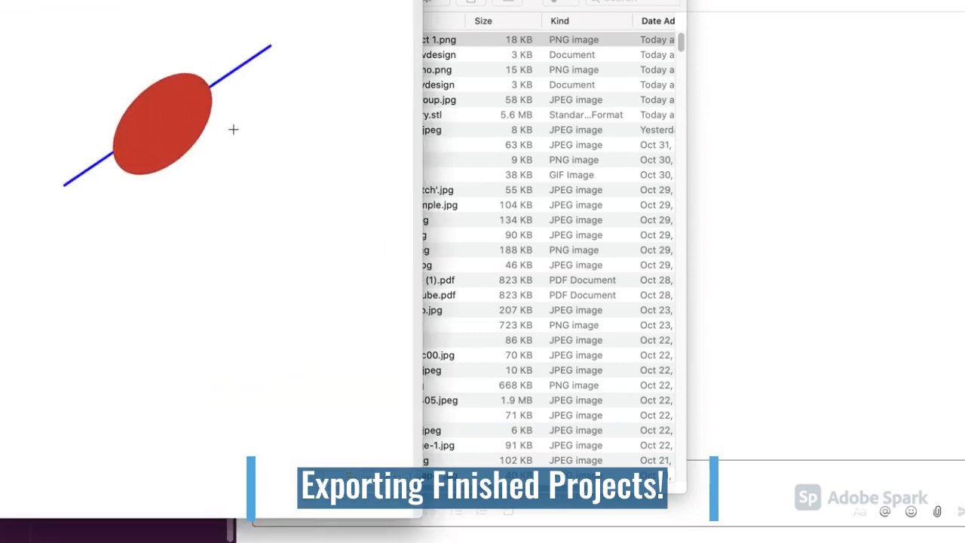